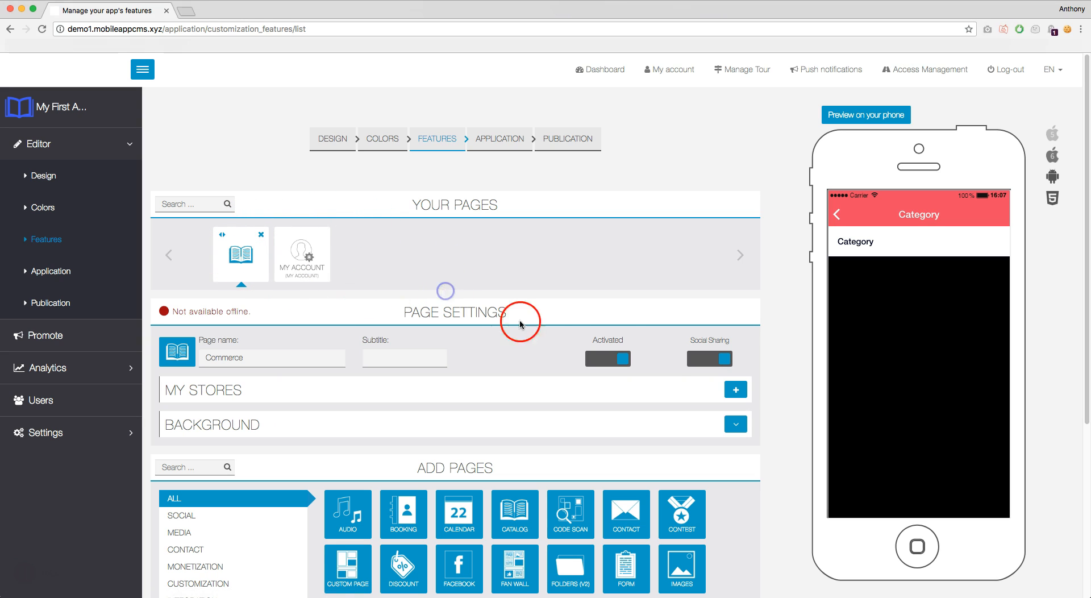
Enter the store name 'My First Store' and the store's e-mail address.
{"action": "left_click", "coordinate": [734, 390]}
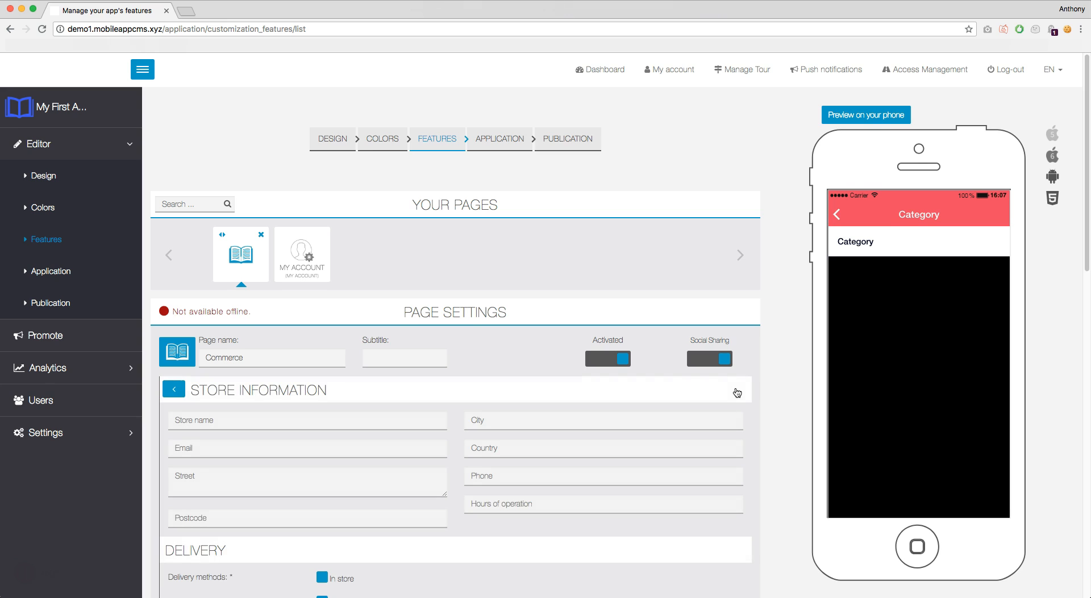
{"action": "scroll", "coordinate": [733, 387], "scroll_direction": "down", "scroll_amount": 5}
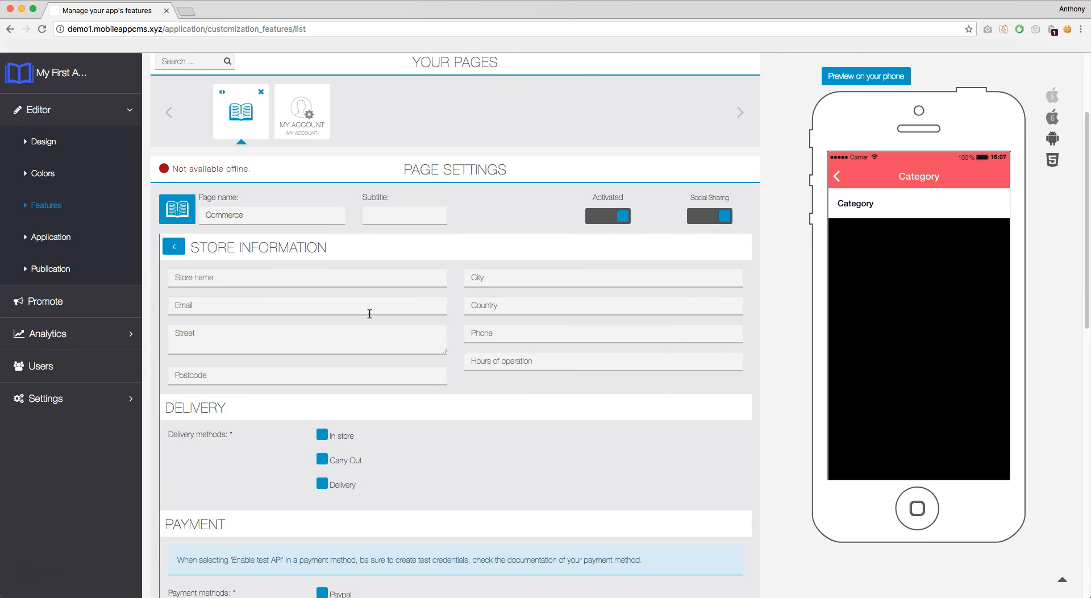
{"action": "left_click", "coordinate": [335, 283]}
{"action": "type", "text": "My First Store"}
{"action": "key", "text": "Tab"}
Fill in the store's street, postcode, city, country, phone number and 07:00 - 19:00 opening hours.
{"action": "key", "text": "Tab"}
{"action": "key", "text": "Tab"}
{"action": "type", "text": "31200"}
{"action": "key", "text": "Tab"}
{"action": "type", "text": "TOULOUSE"}
{"action": "key", "text": "Tab"}
{"action": "type", "text": "France"}
{"action": "key", "text": "Tab"}
{"action": "type", "text": "0123456789"}
{"action": "key", "text": "Tab"}
{"action": "type", "text": "07:00 - 19:00"}
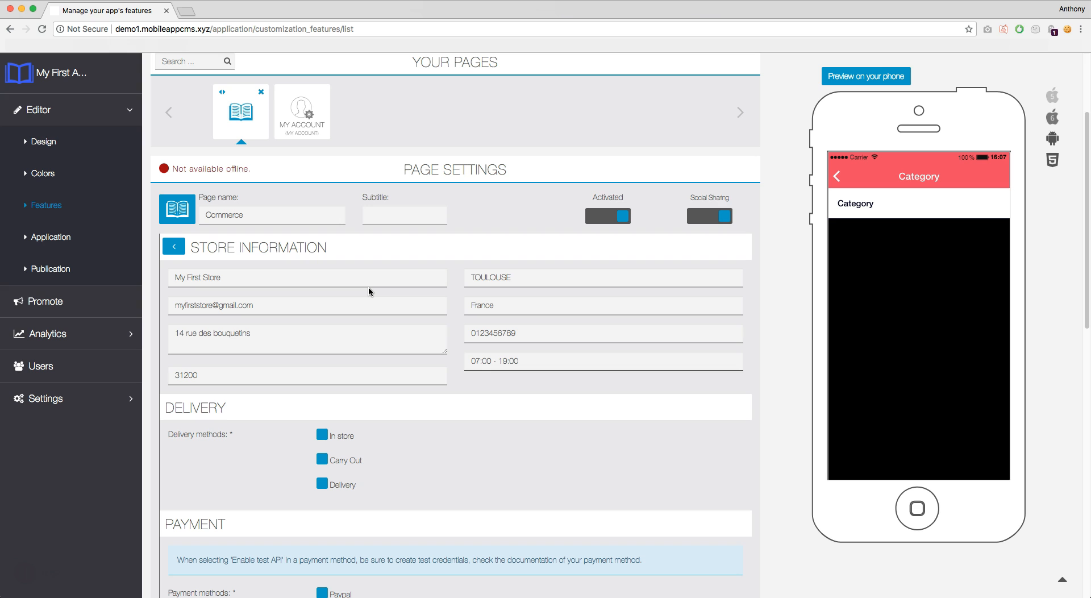
{"action": "scroll", "coordinate": [375, 287], "scroll_direction": "down", "scroll_amount": 5}
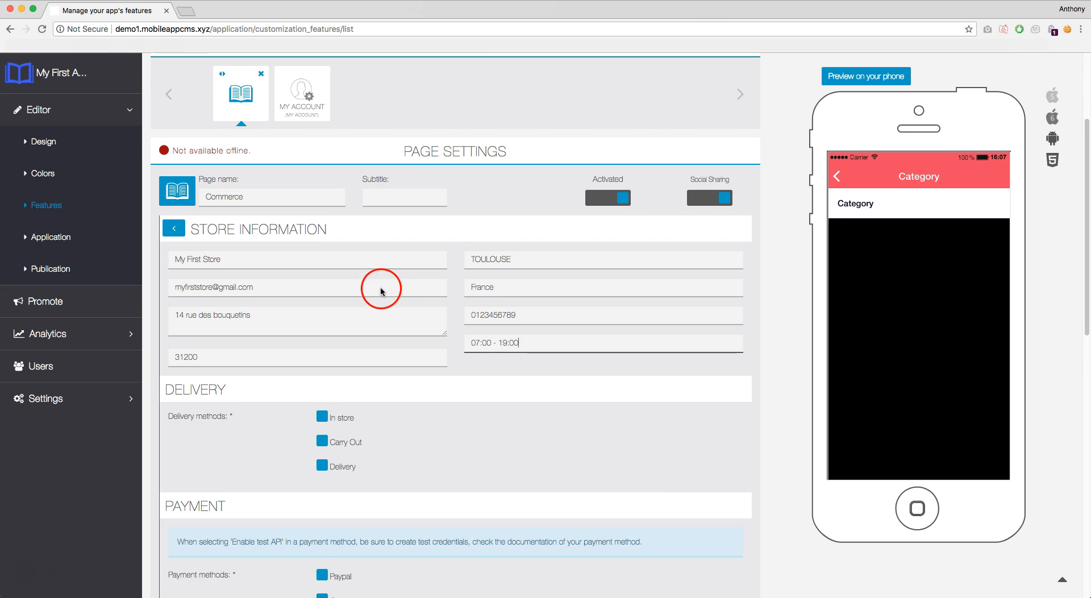
Tick In store, Carry Out and Delivery under Delivery methods, revealing the delivery settings.
{"action": "left_click", "coordinate": [323, 266]}
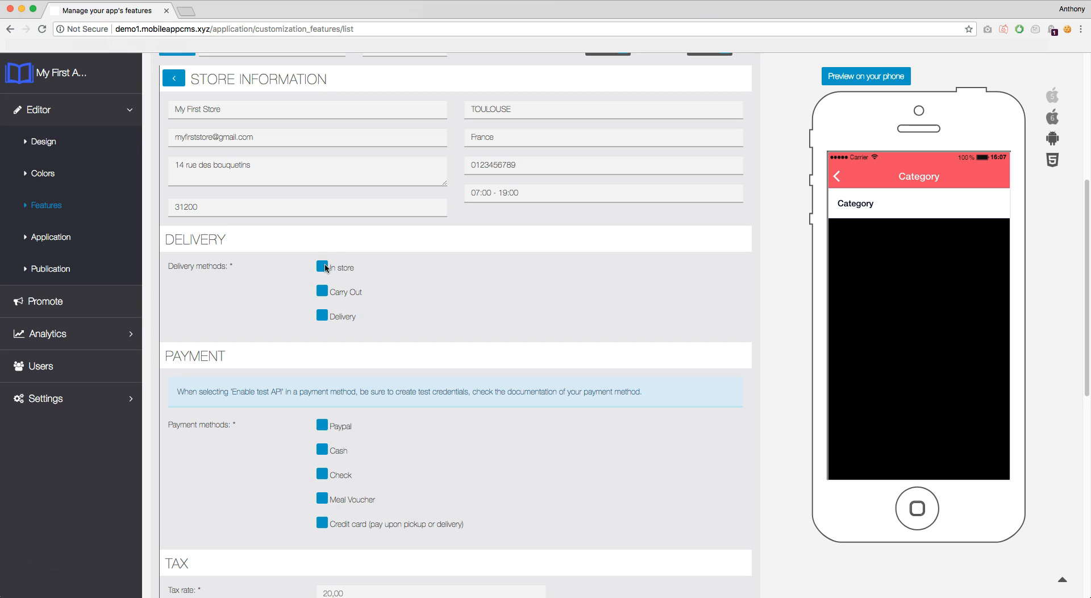
{"action": "left_click", "coordinate": [326, 267]}
{"action": "left_click", "coordinate": [322, 290]}
{"action": "left_click", "coordinate": [322, 315]}
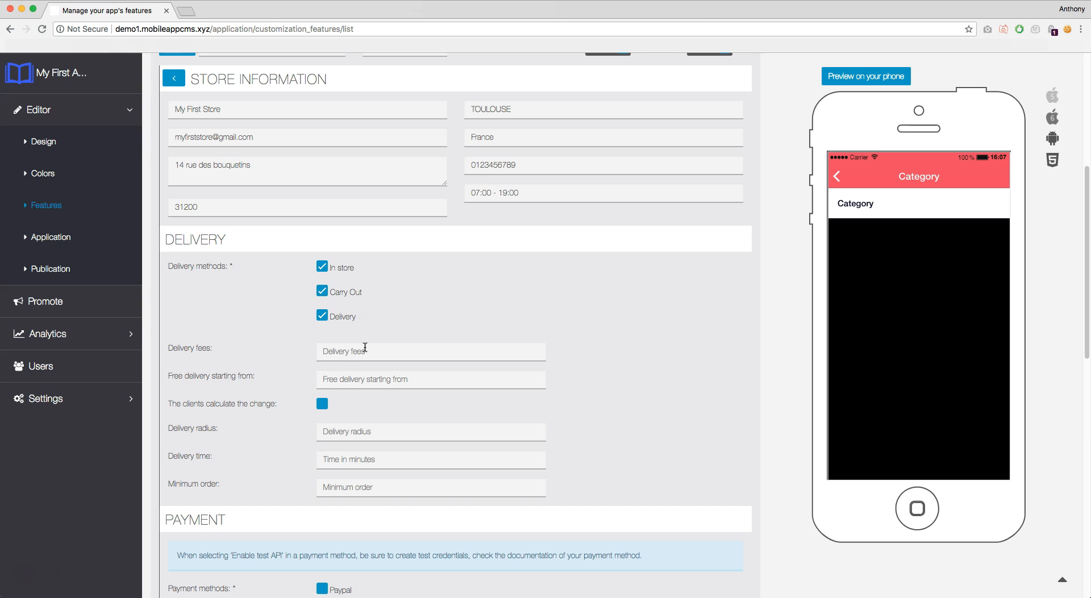
Set the delivery fee to 5 and free delivery starting from 60.
{"action": "left_click", "coordinate": [365, 346]}
{"action": "type", "text": "5"}
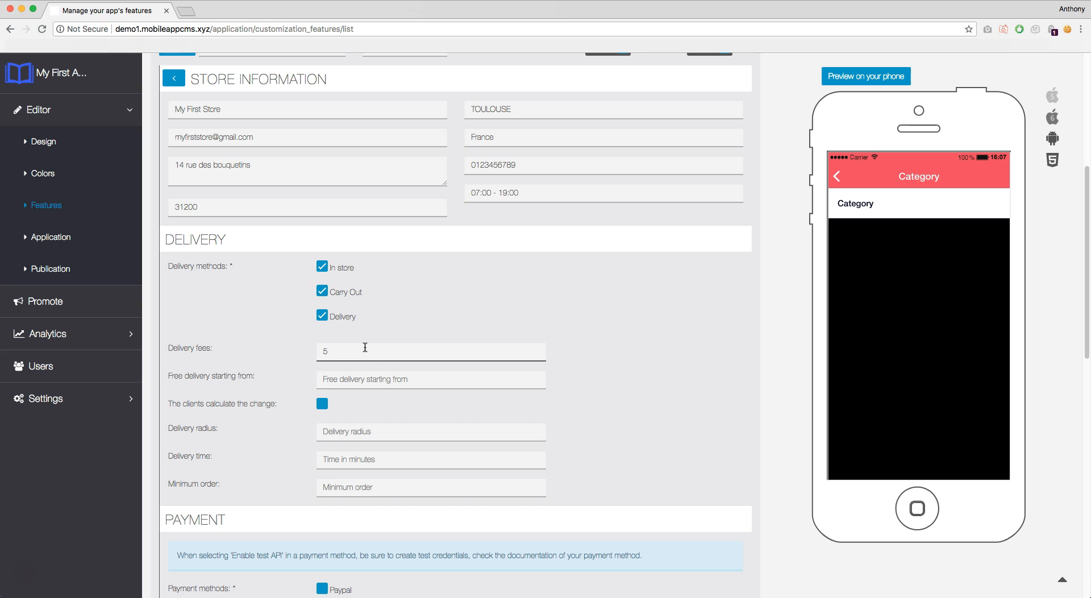
{"action": "left_click", "coordinate": [387, 381]}
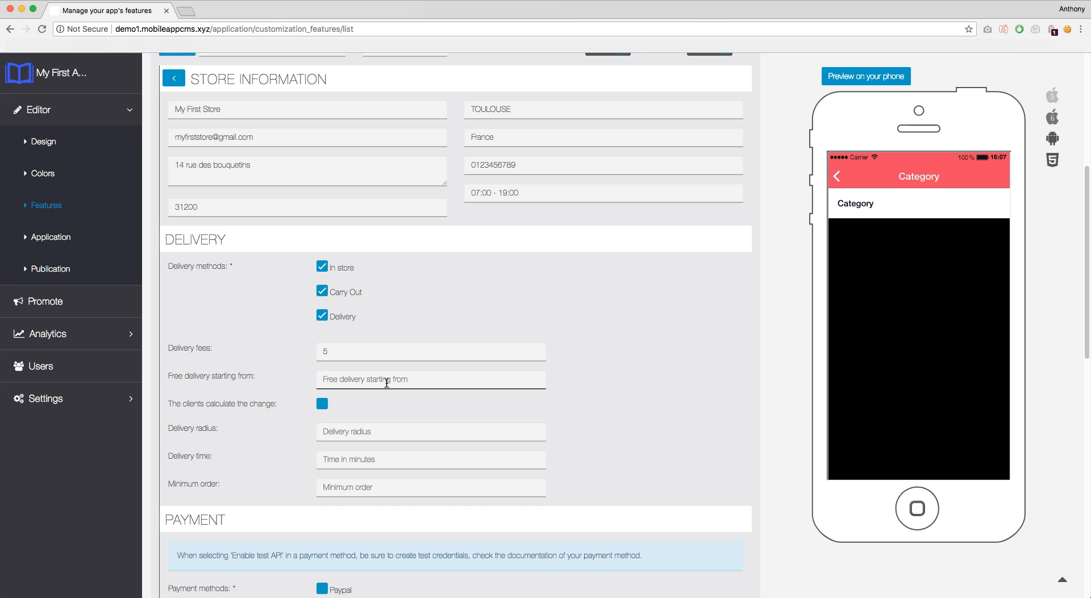
{"action": "type", "text": "60"}
{"action": "left_click", "coordinate": [322, 405]}
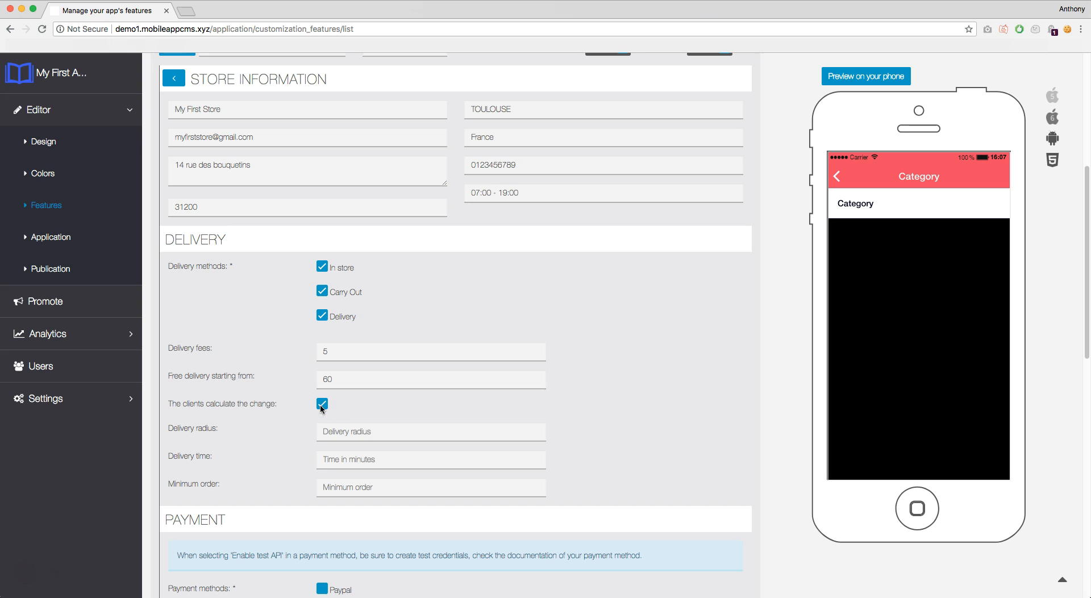
{"action": "left_click", "coordinate": [322, 405]}
Set delivery radius 30, delivery time 15-45 and minimum order 10.
{"action": "left_click", "coordinate": [368, 427]}
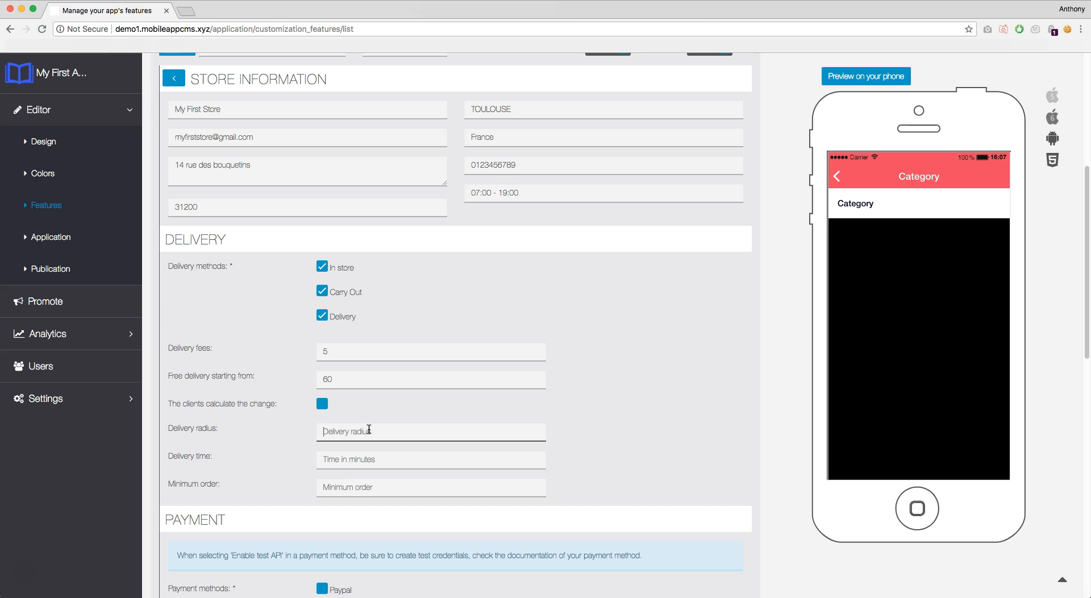
{"action": "type", "text": "30"}
{"action": "left_click", "coordinate": [372, 458]}
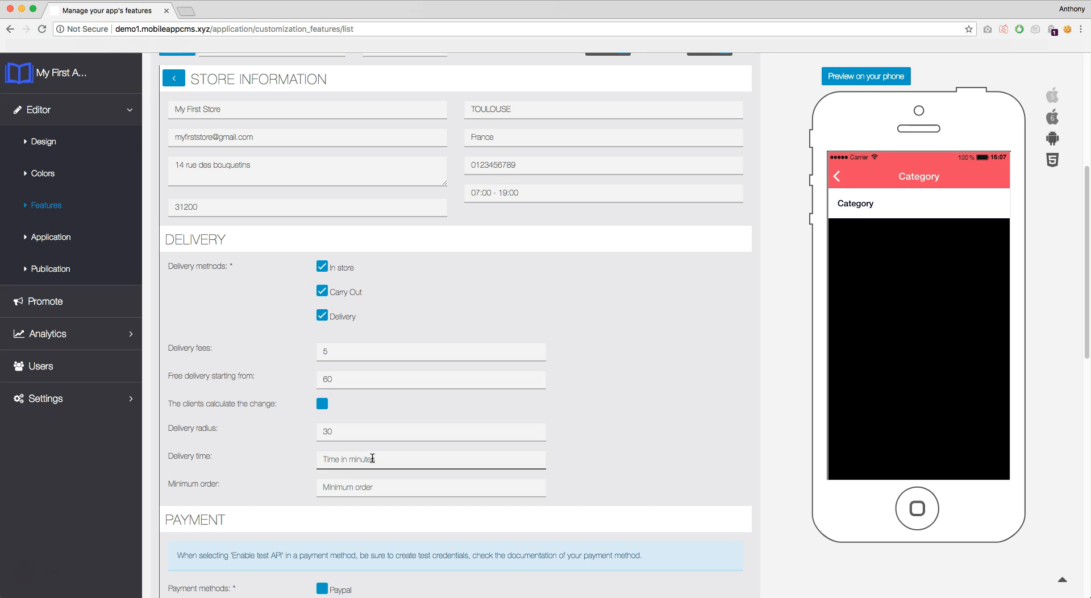
{"action": "type", "text": "15-45"}
{"action": "left_click", "coordinate": [386, 486]}
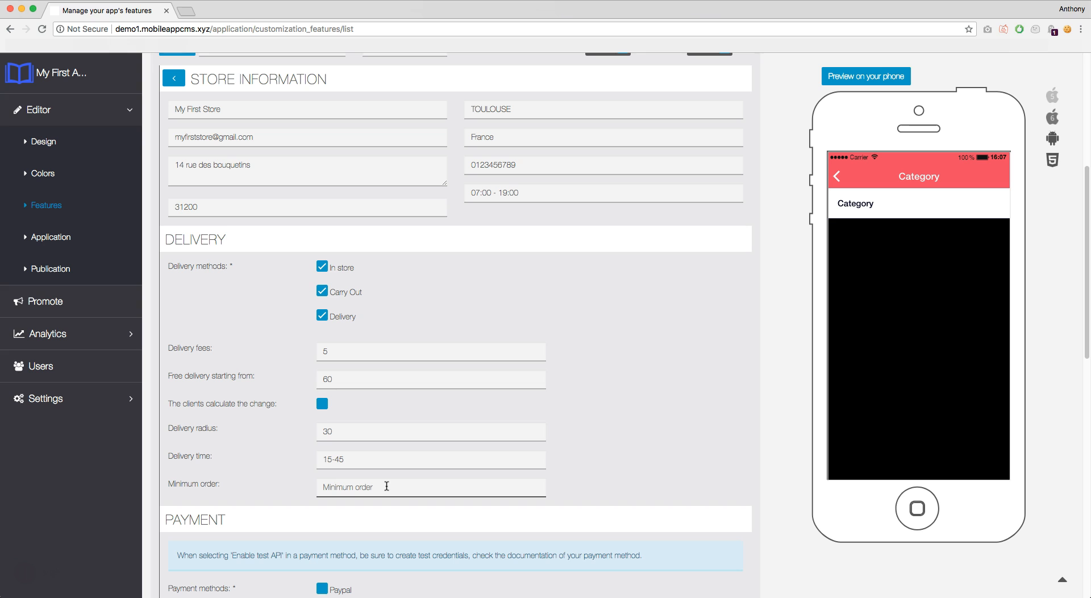
{"action": "type", "text": "10"}
{"action": "left_click", "coordinate": [620, 488]}
Leave Paypal unticked and tick Cash, Check, Meal Voucher and Credit card as payment methods.
{"action": "scroll", "coordinate": [578, 481], "scroll_direction": "down", "scroll_amount": 2}
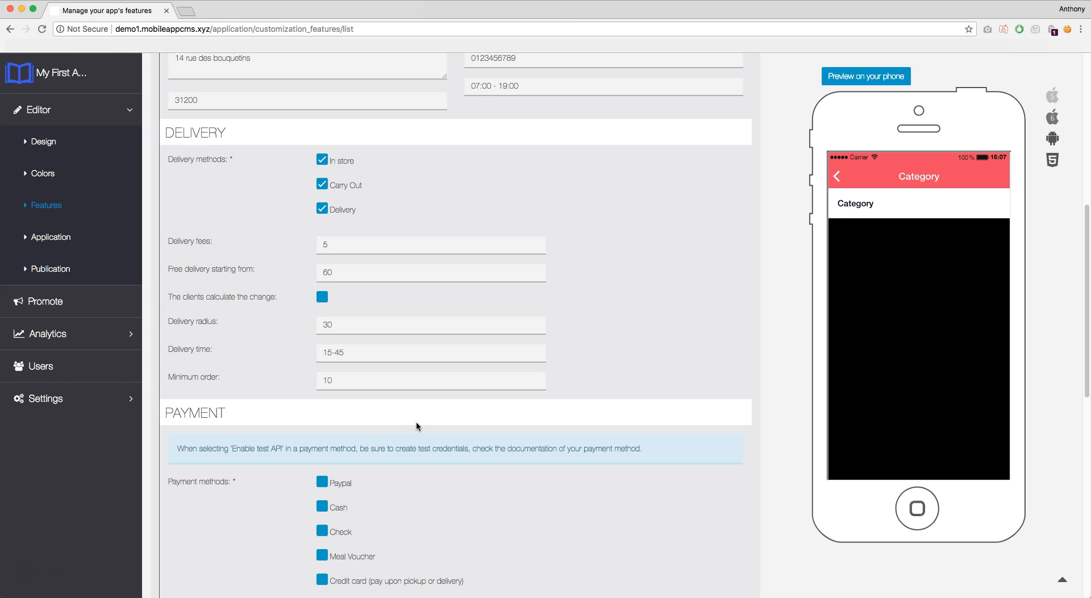
{"action": "scroll", "coordinate": [416, 423], "scroll_direction": "down", "scroll_amount": 2}
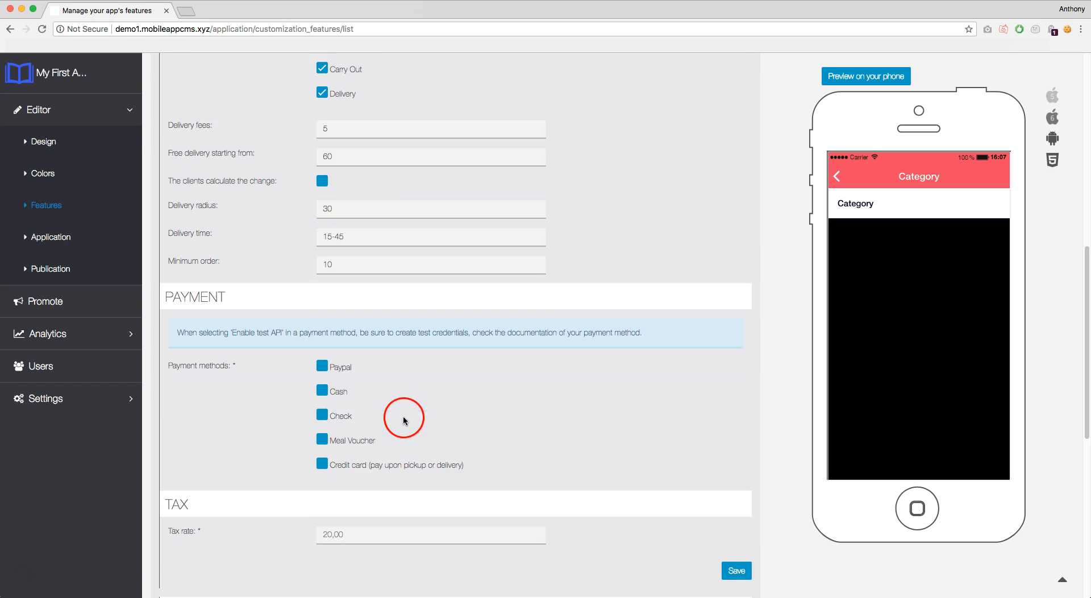
{"action": "scroll", "coordinate": [360, 307], "scroll_direction": "down", "scroll_amount": 1}
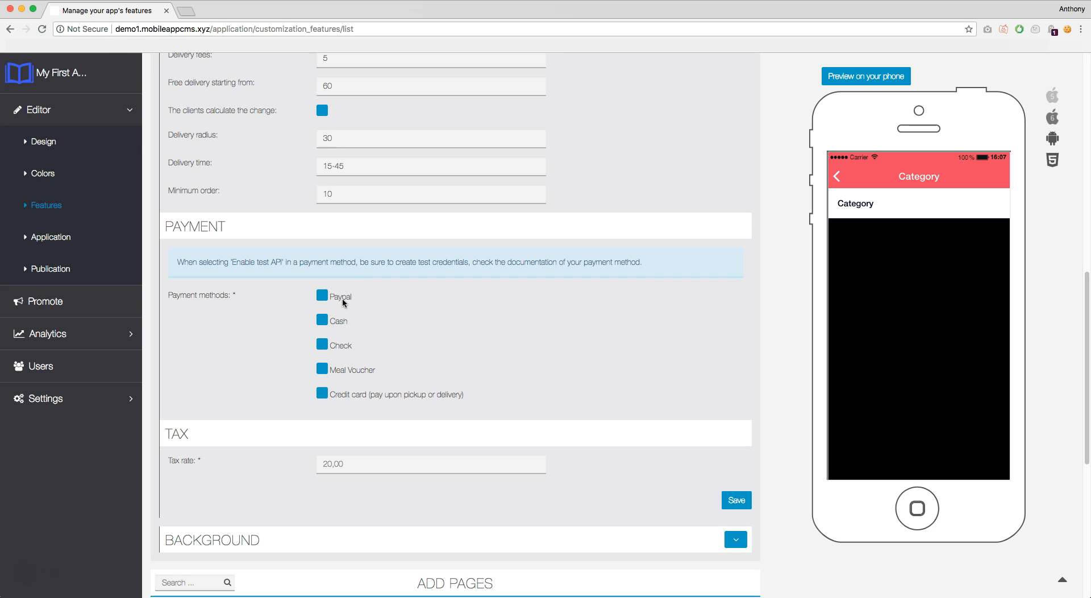
{"action": "left_click", "coordinate": [343, 302]}
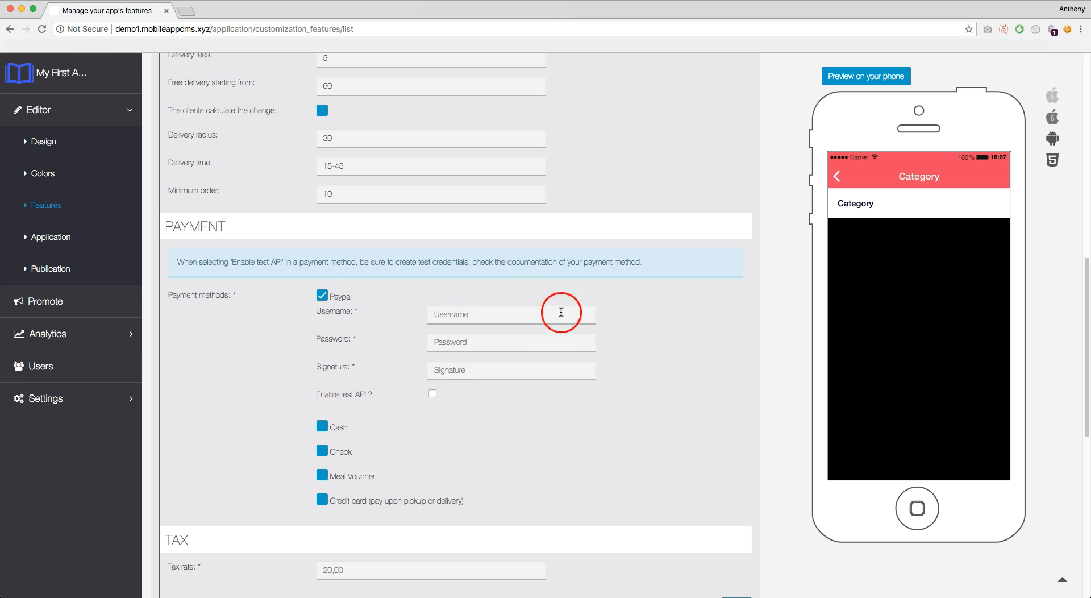
{"action": "left_click", "coordinate": [322, 295]}
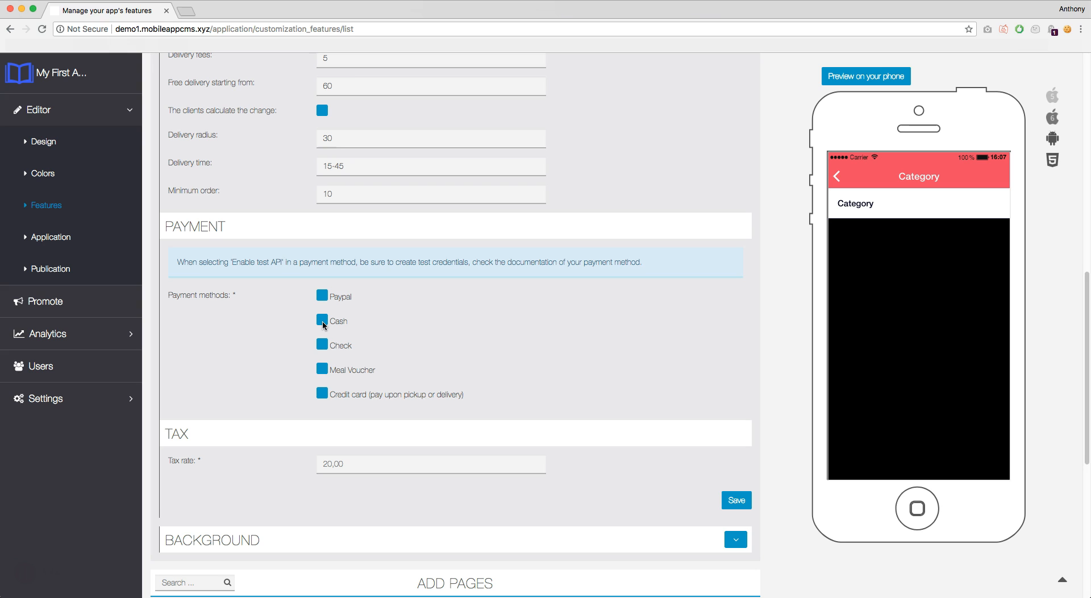
{"action": "left_click", "coordinate": [322, 322]}
{"action": "left_click", "coordinate": [323, 344]}
{"action": "left_click", "coordinate": [323, 368]}
{"action": "left_click", "coordinate": [323, 391]}
{"action": "left_click", "coordinate": [343, 423]}
Replace the 20,00 tax rate with 15 and save the store settings.
{"action": "left_click", "coordinate": [358, 464]}
{"action": "key", "text": "super+a"}
{"action": "type", "text": "15"}
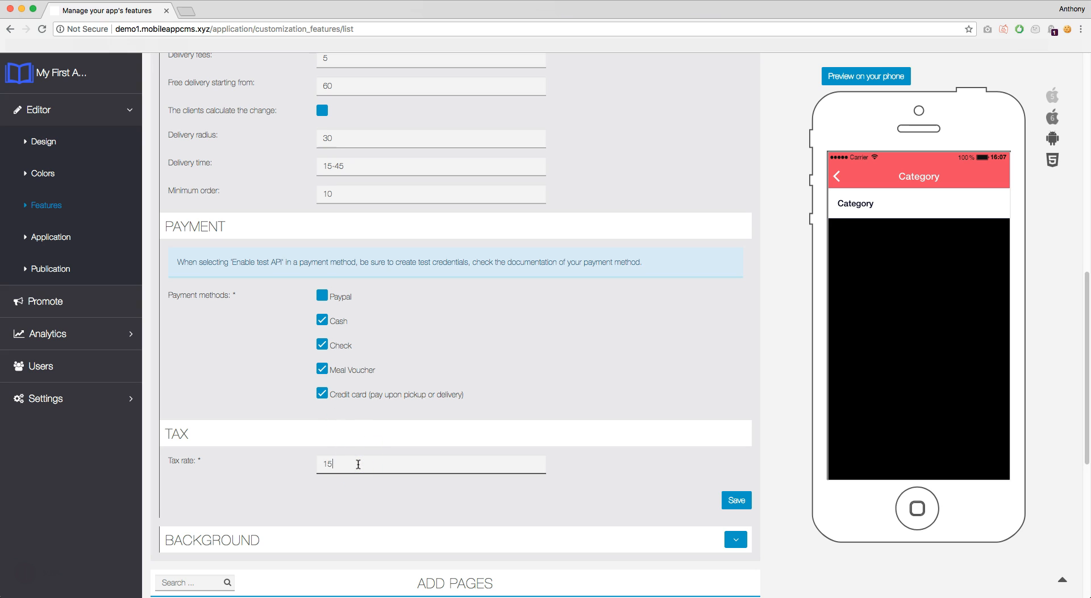
{"action": "left_click", "coordinate": [603, 460]}
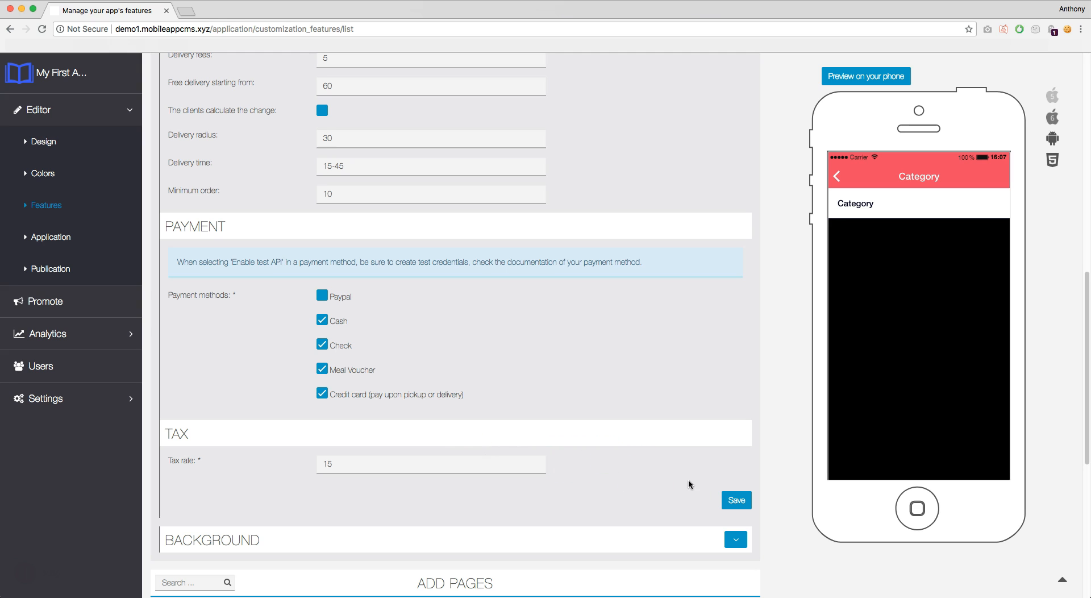
{"action": "left_click", "coordinate": [733, 501]}
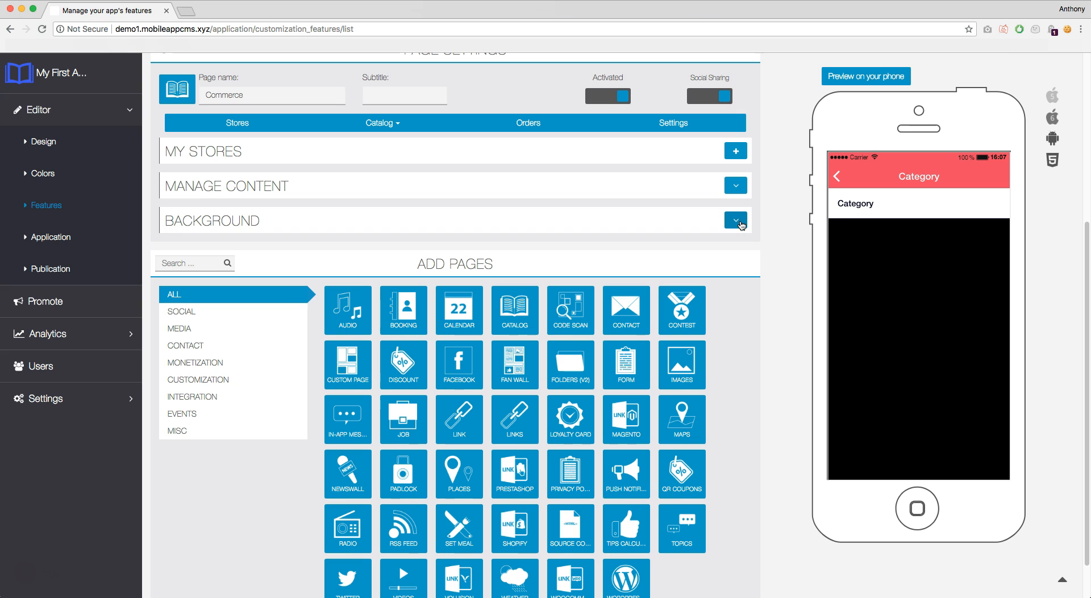
Upload Pictures/Background.jpg as the 1080 x 1920 portrait background and accept the crop.
{"action": "left_click", "coordinate": [736, 221]}
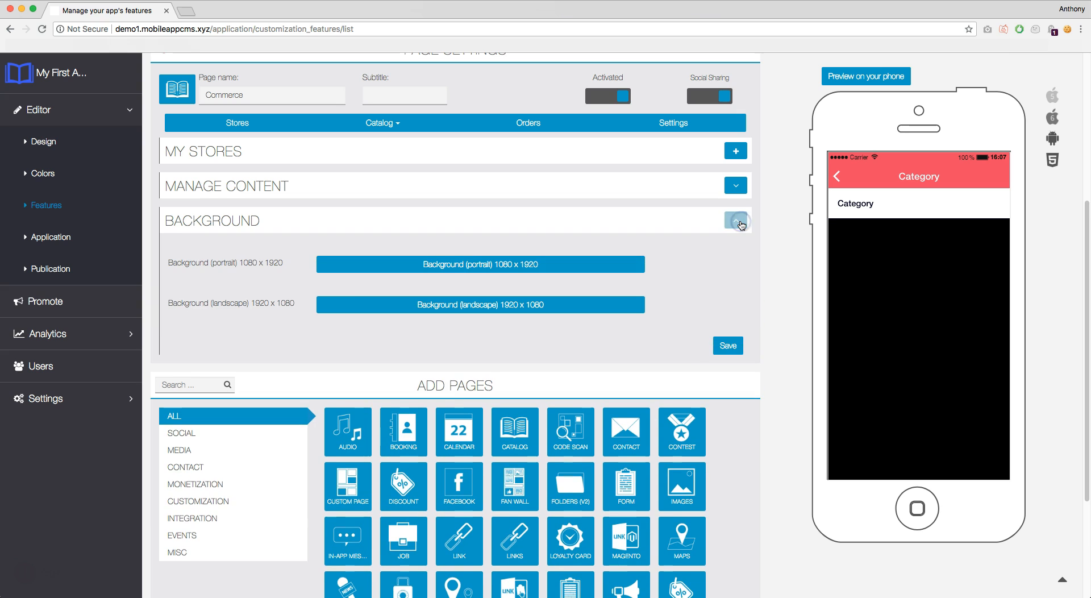
{"action": "left_click", "coordinate": [551, 265]}
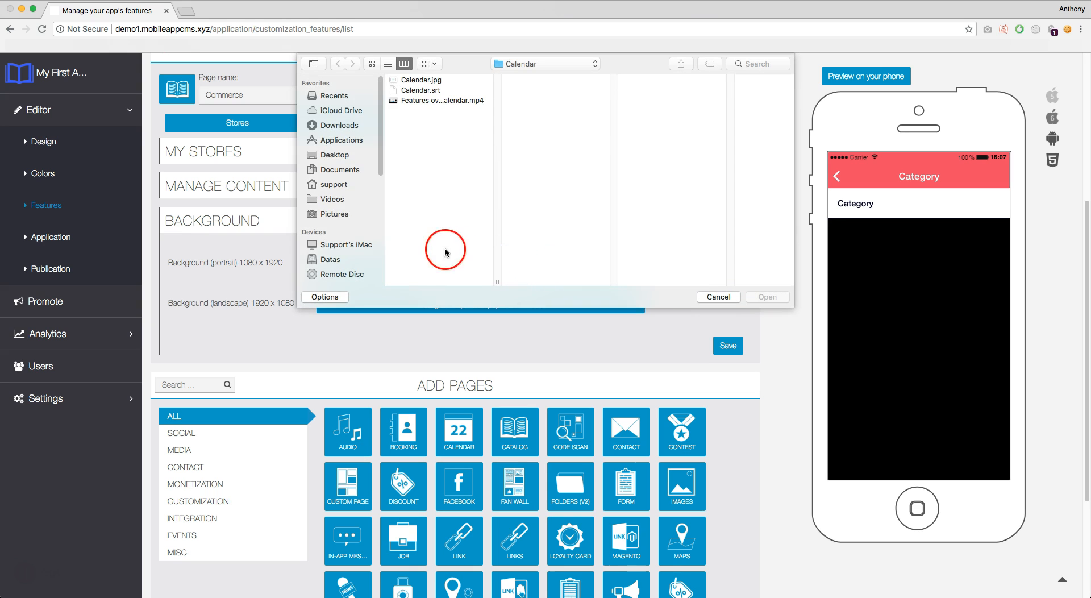
{"action": "left_click", "coordinate": [332, 214]}
{"action": "left_click", "coordinate": [435, 81]}
{"action": "left_click", "coordinate": [775, 299]}
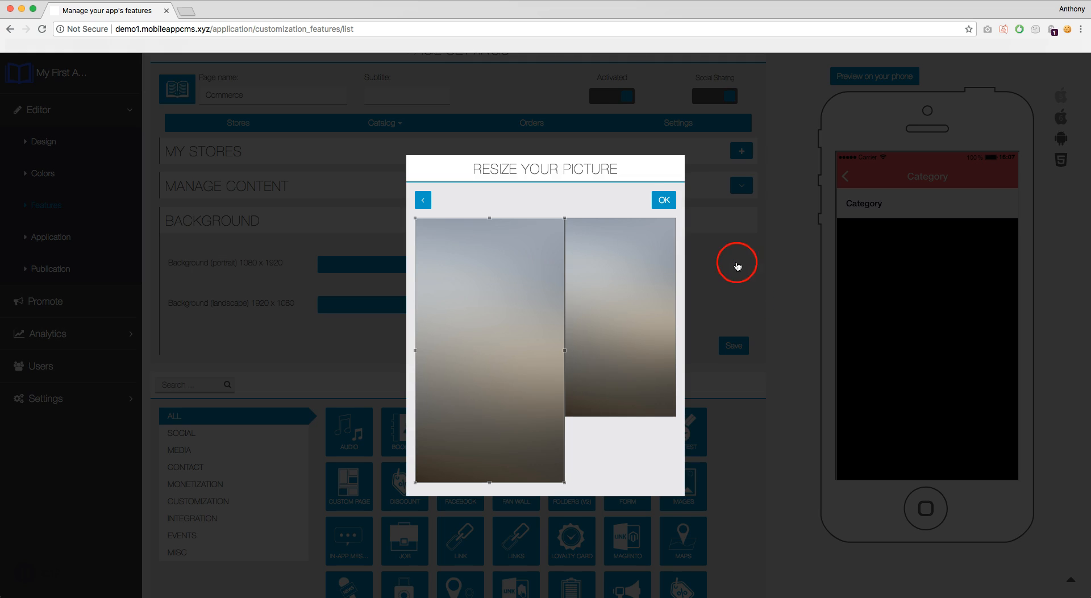
{"action": "left_click", "coordinate": [668, 201]}
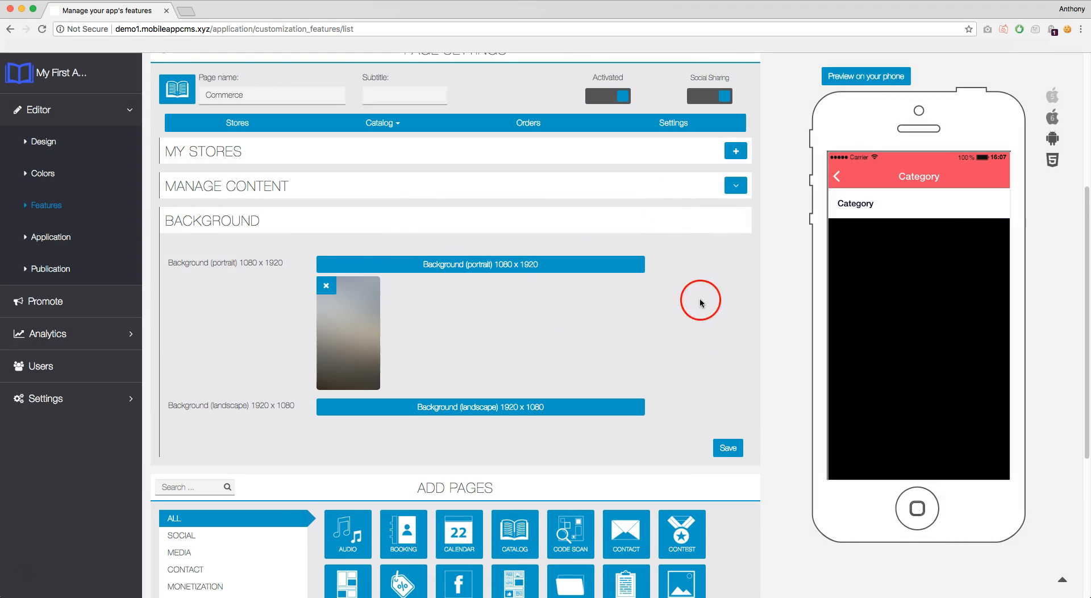
Save the background, block the browser's storage request, and reopen the COMMERCE page.
{"action": "left_click", "coordinate": [733, 449]}
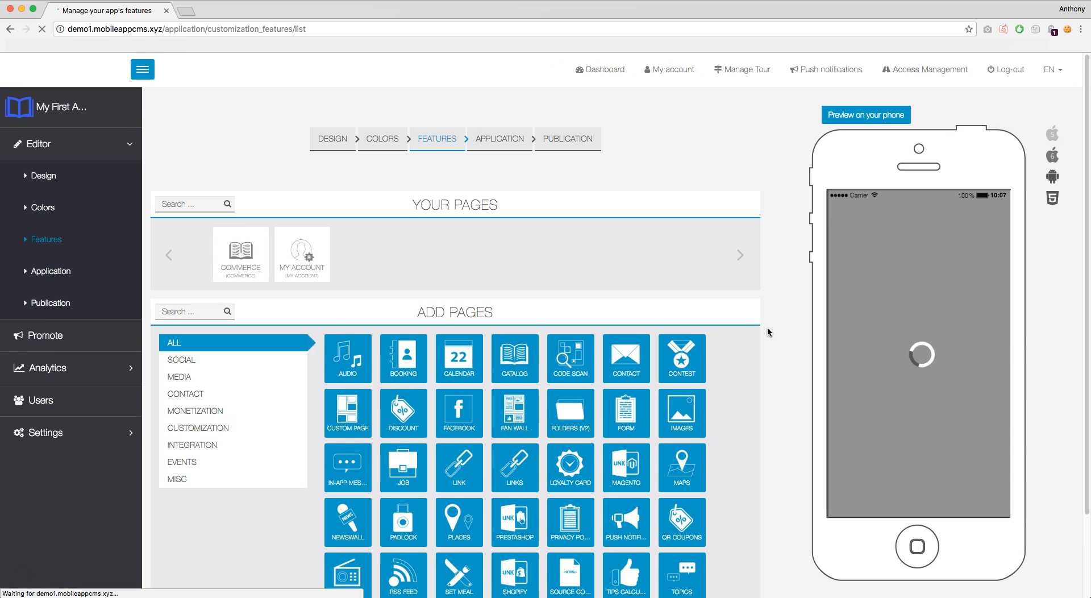
{"action": "left_click", "coordinate": [758, 327]}
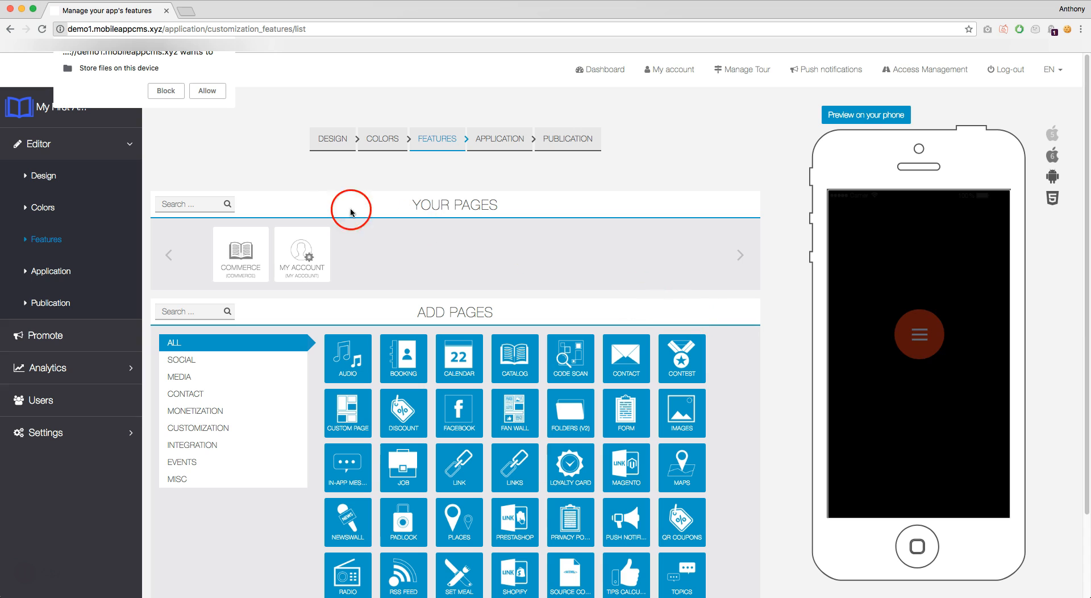
{"action": "left_click", "coordinate": [159, 93]}
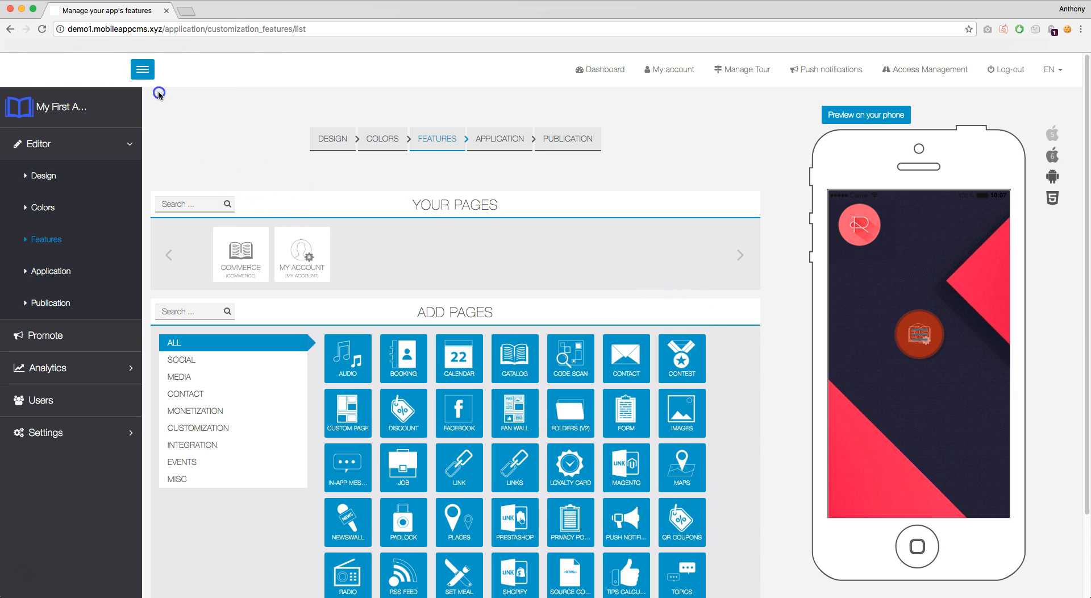
{"action": "left_click", "coordinate": [253, 259]}
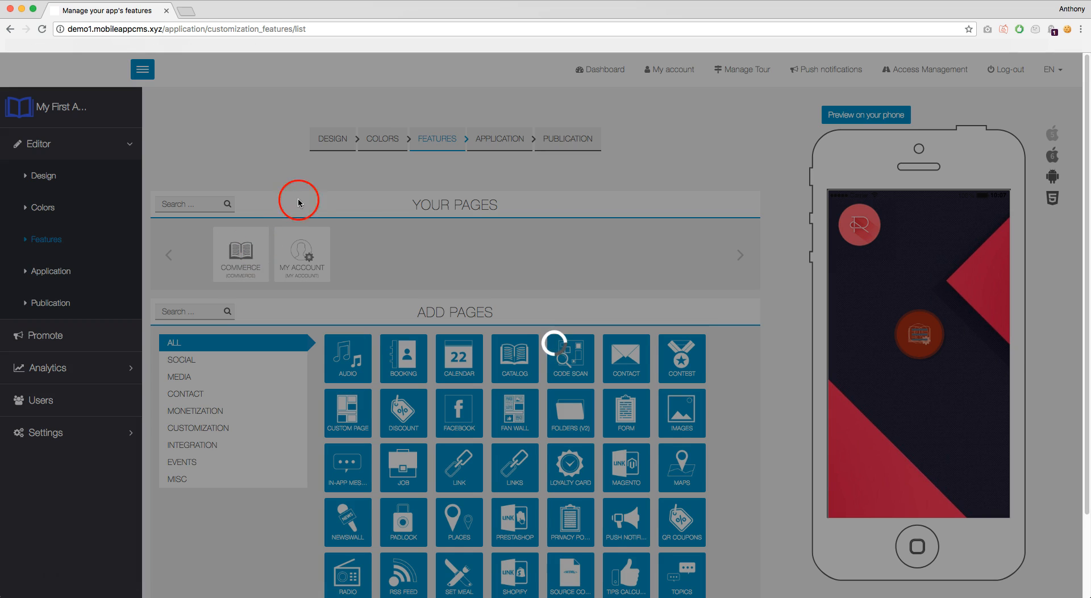